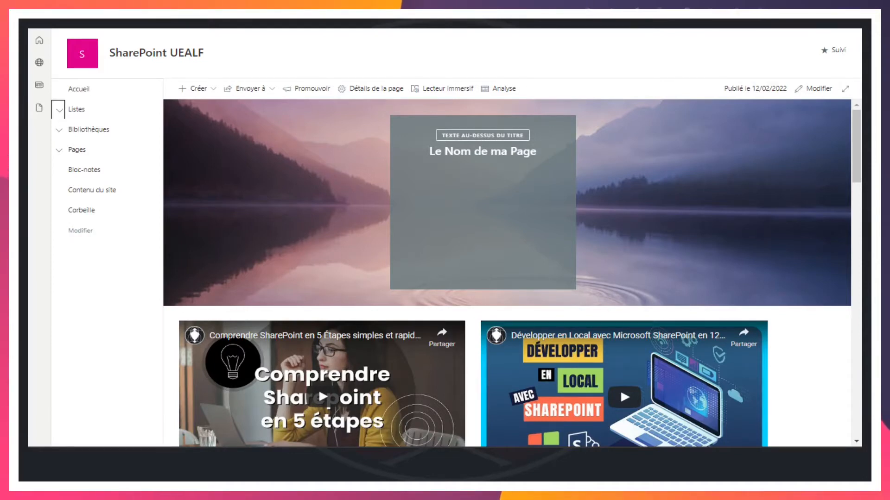
- Edit the site navigation and rename the "Exemple de Page" link under Pages as "Désormais Mon Lien"
click(124, 332)
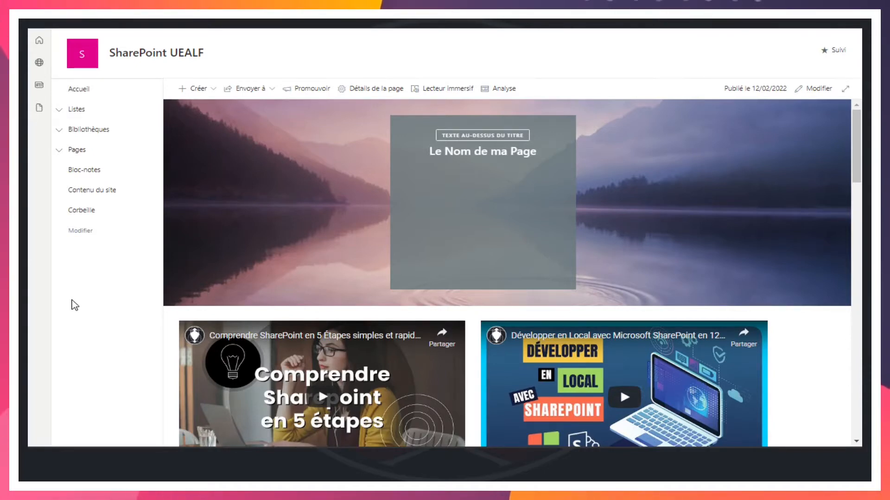
click(91, 227)
scroll(100, 278, down, 3)
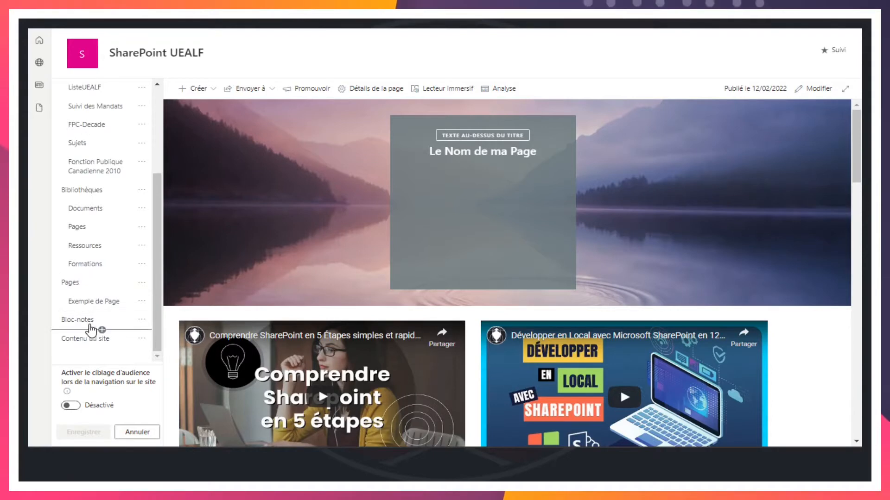
click(142, 304)
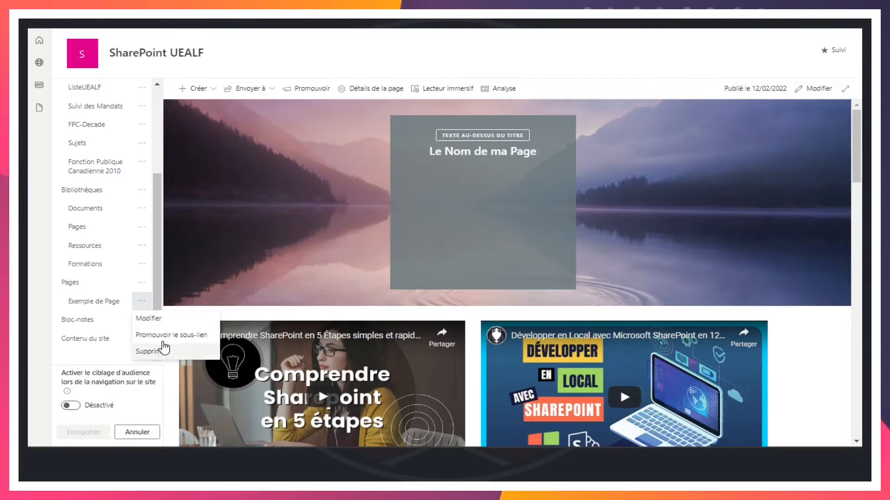
click(153, 320)
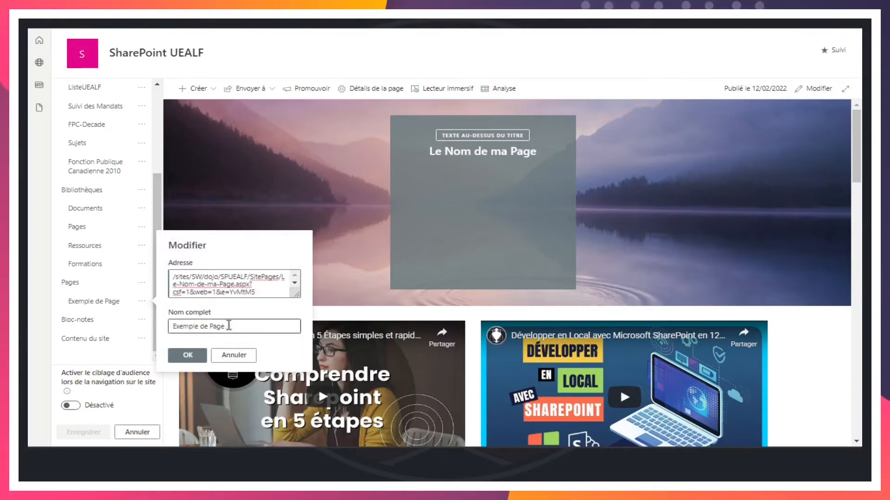
drag(235, 327, 168, 316)
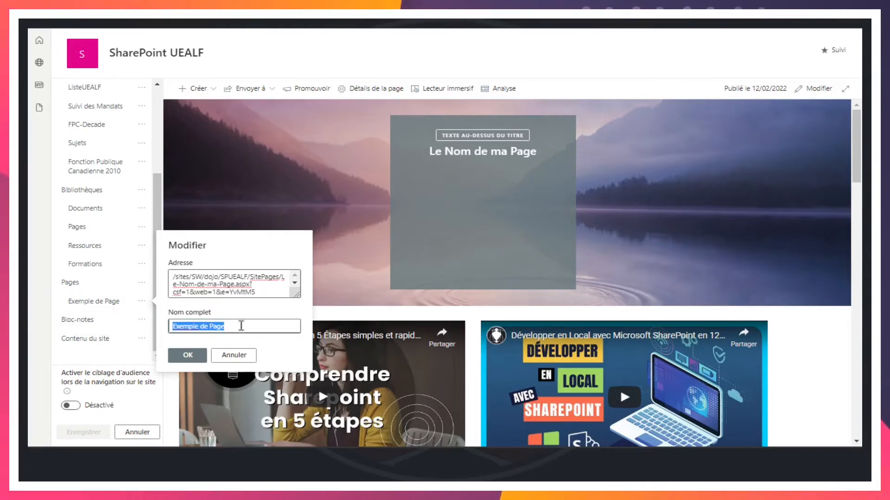
text(Dé)
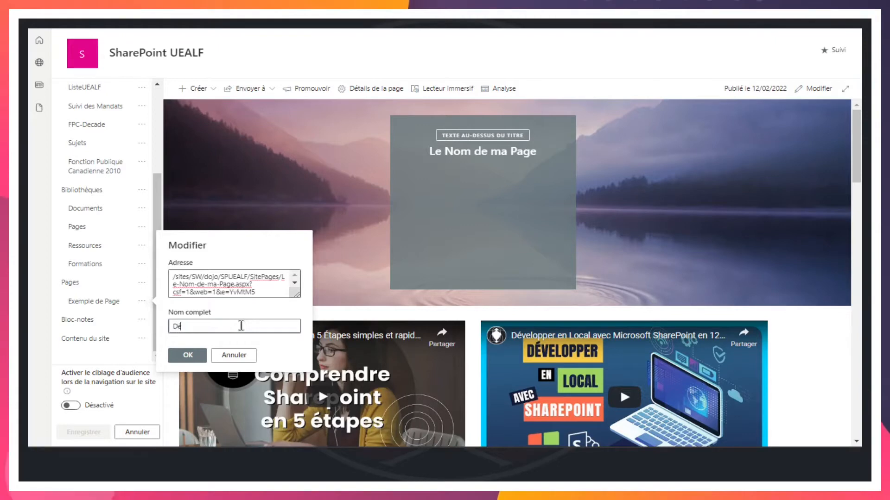
text(sormais Mon Lien)
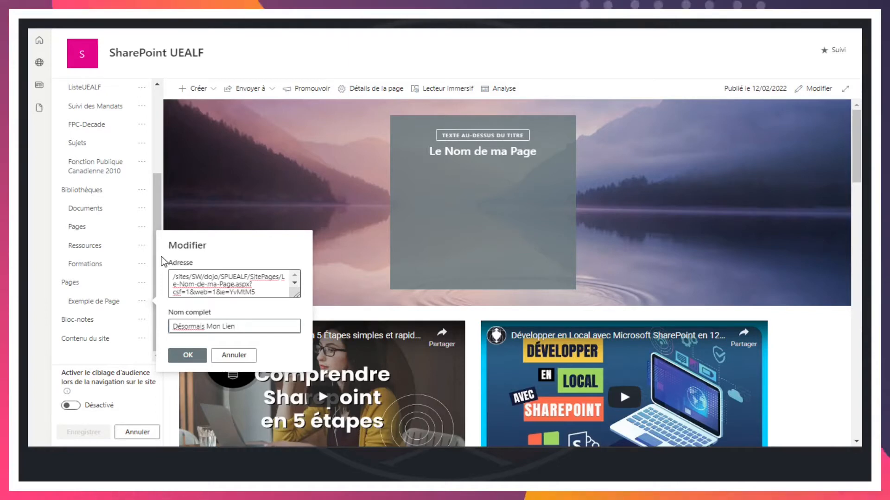
click(188, 356)
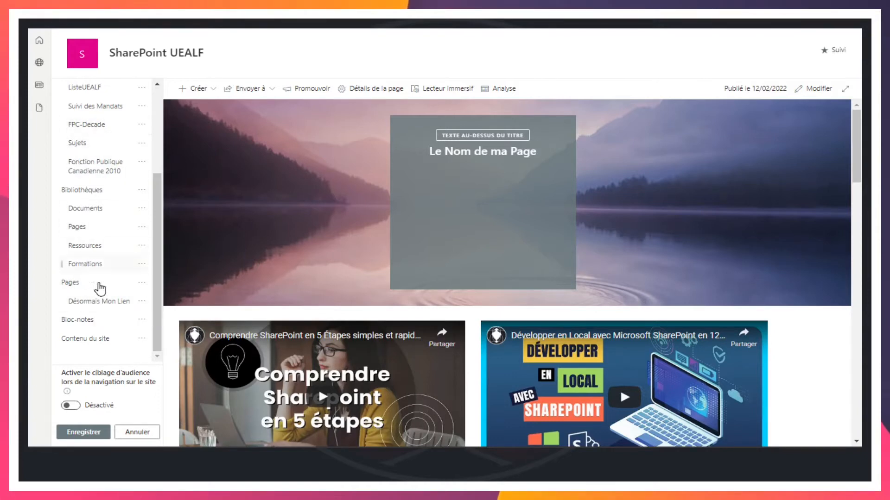
- Examine the options offered for the "Intégration des employés" sub-link and for the top-level "Pages" link
scroll(99, 308, up, 5)
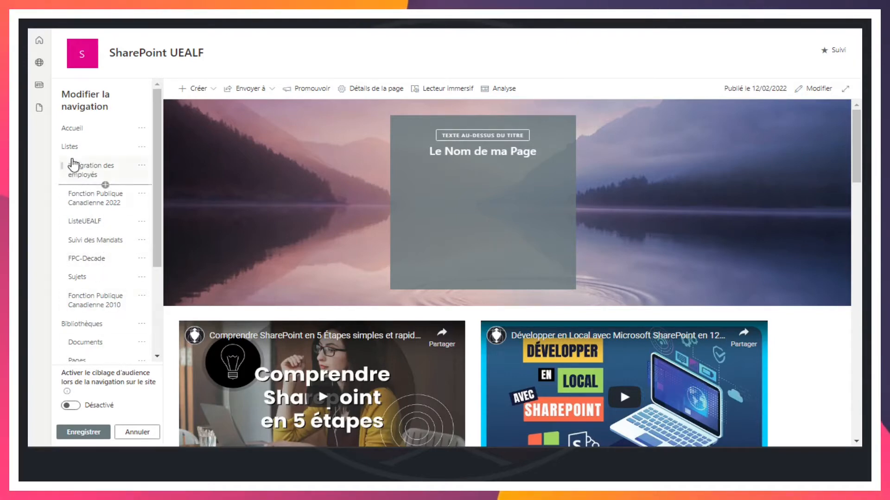
click(142, 167)
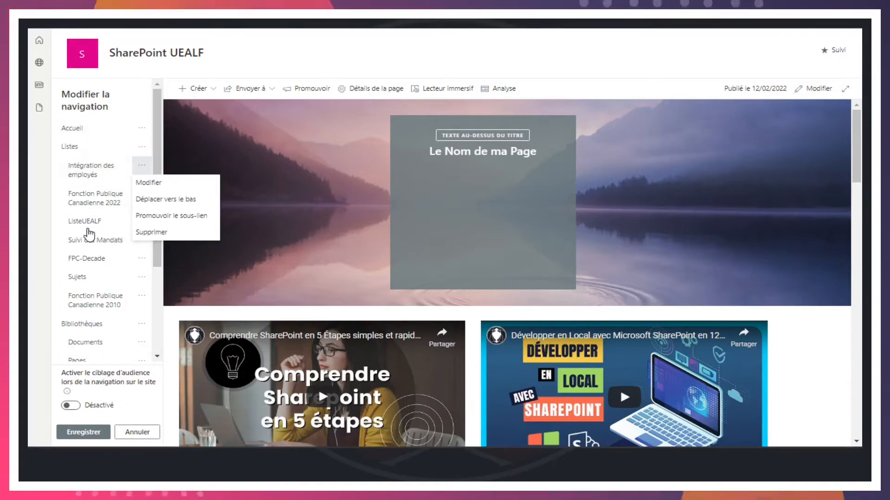
scroll(90, 308, down, 1)
scroll(91, 308, down, 1)
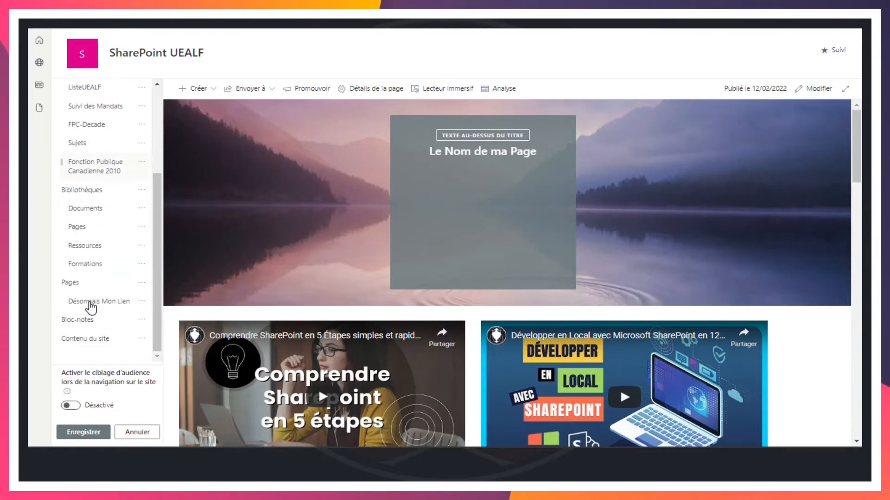
click(142, 284)
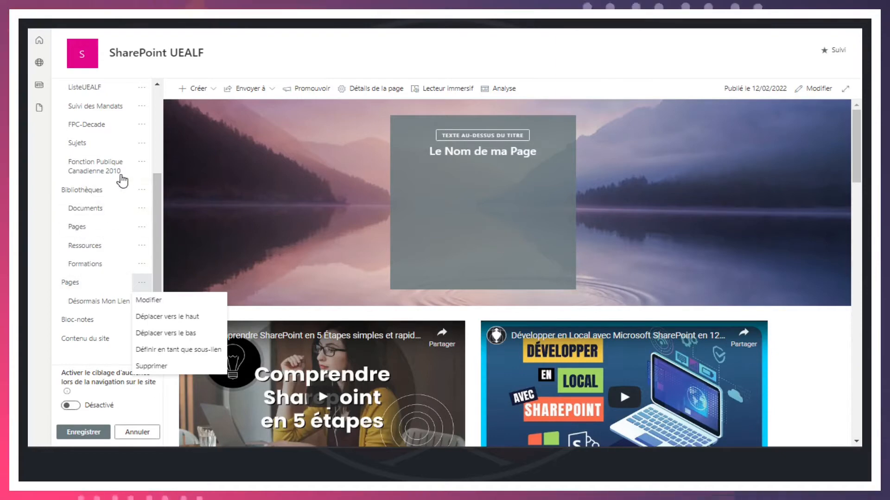
click(119, 205)
- Make the "Sujets" link a sub-link of FPC-Decade and promote it back to its previous level under Listes
scroll(102, 205, up, 3)
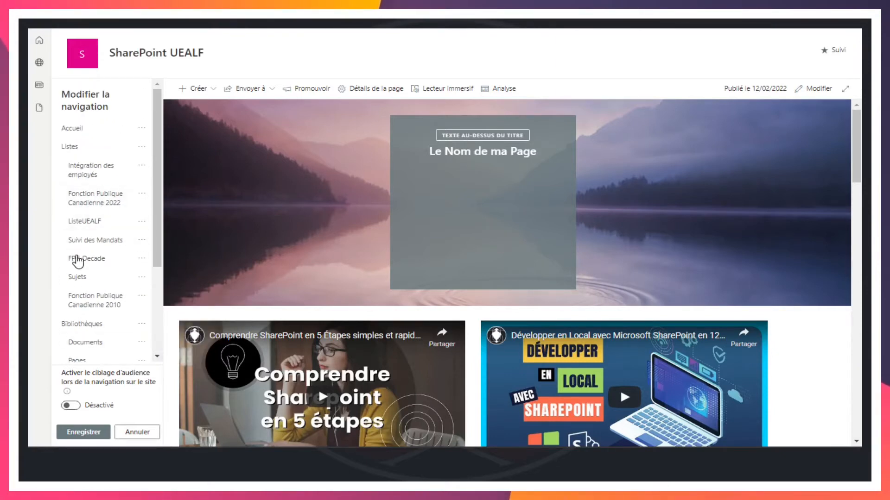
click(142, 280)
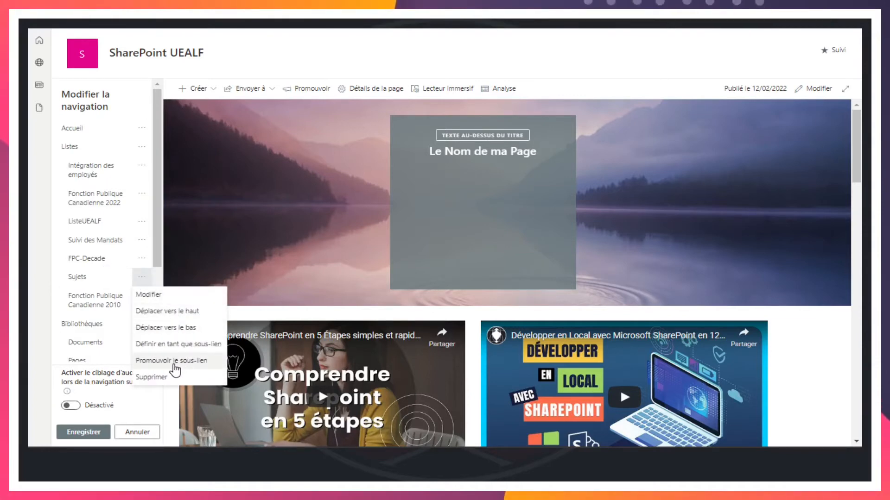
click(196, 345)
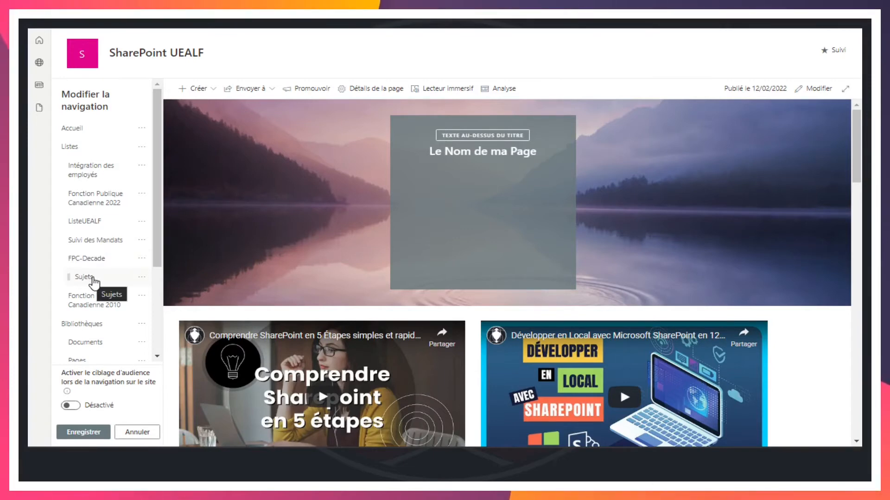
click(143, 279)
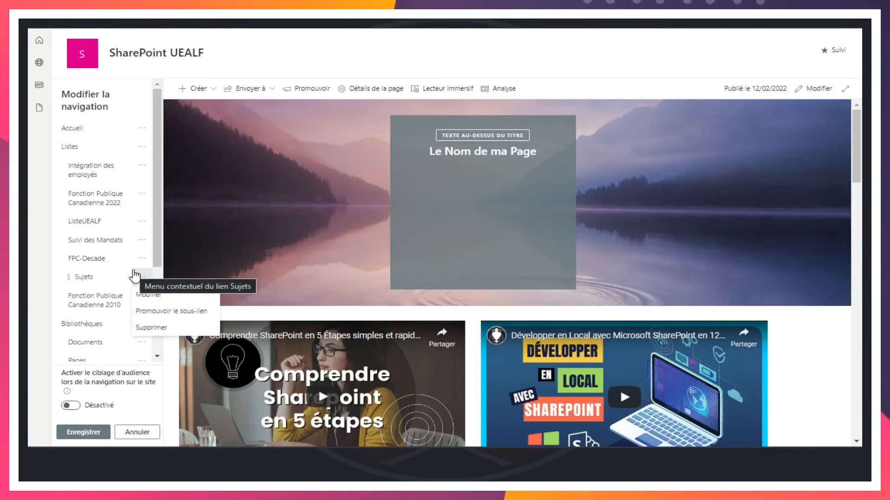
click(179, 312)
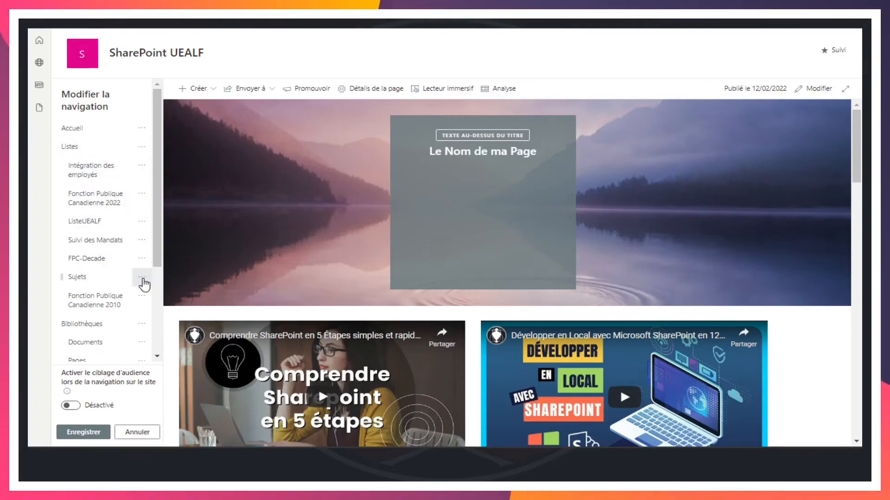
- Promote the "Sujets" link out of Listes to the top level and save the site navigation
click(142, 278)
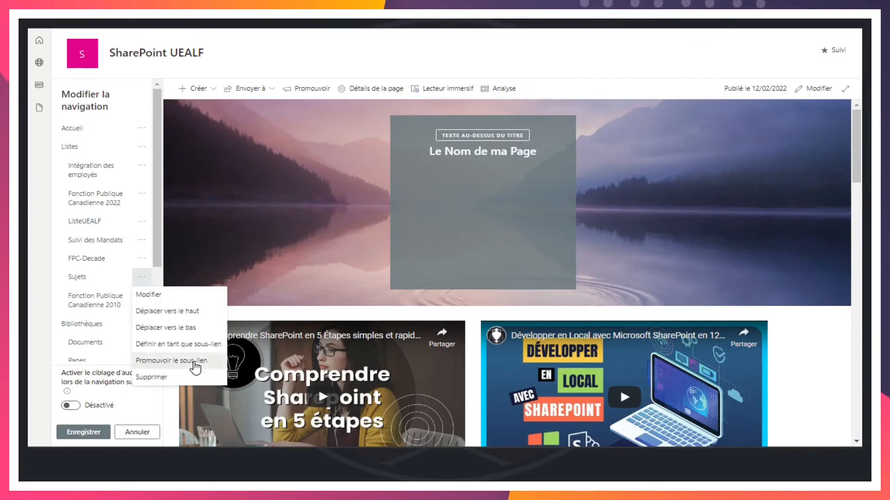
click(194, 361)
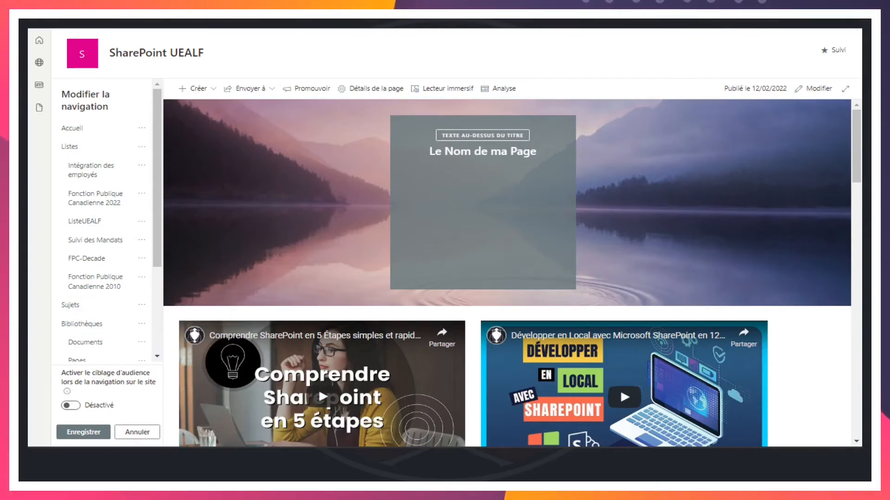
scroll(108, 318, down, 3)
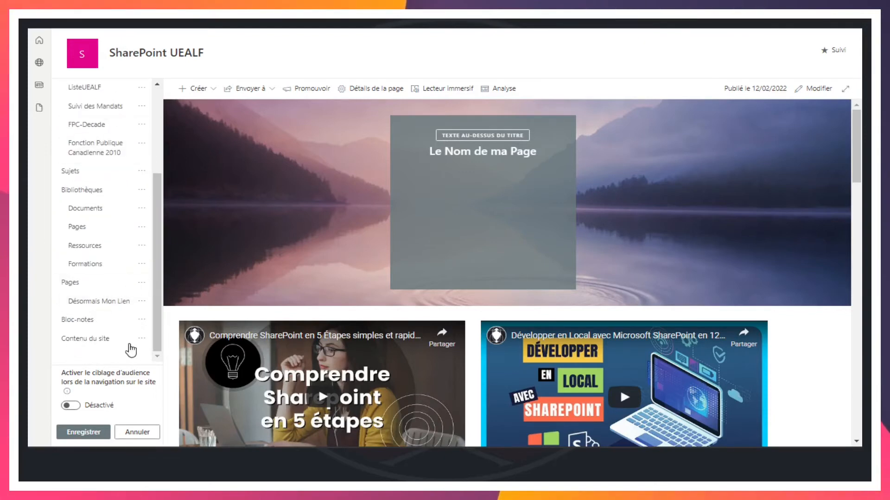
drag(156, 308, 154, 179)
click(89, 432)
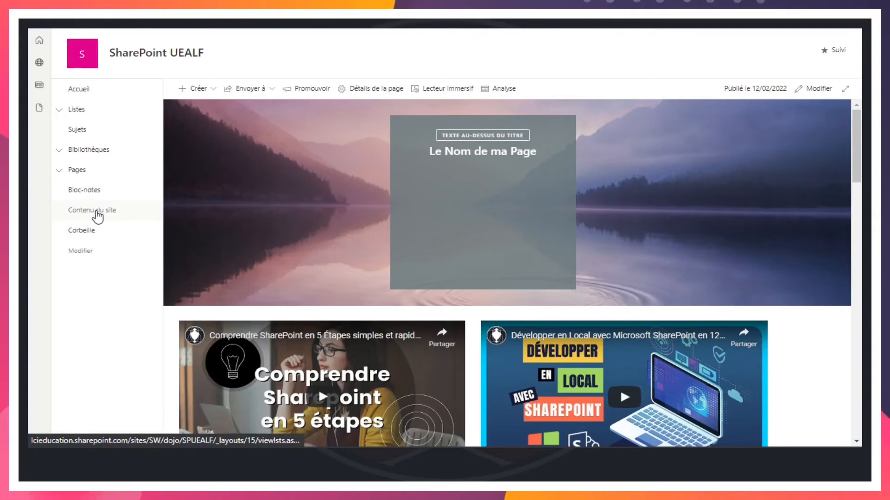
- From the site contents, view the settings of the FPC-Decade list and examine its web address
click(98, 214)
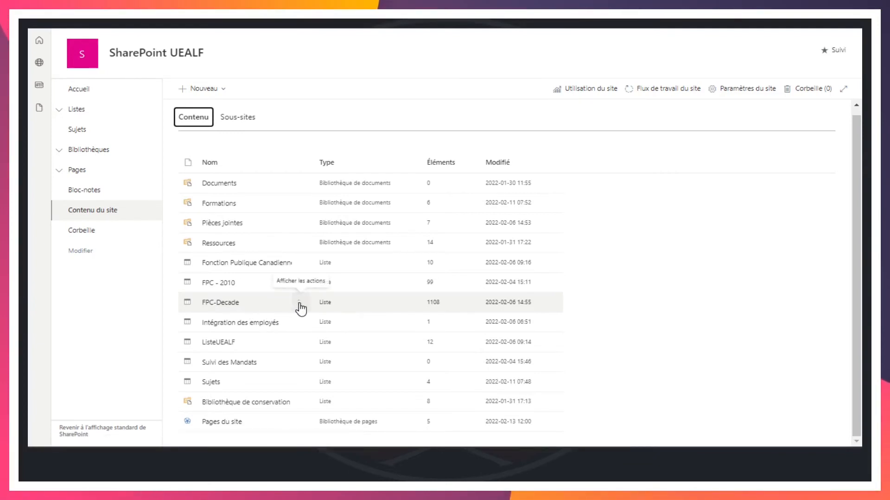
click(299, 305)
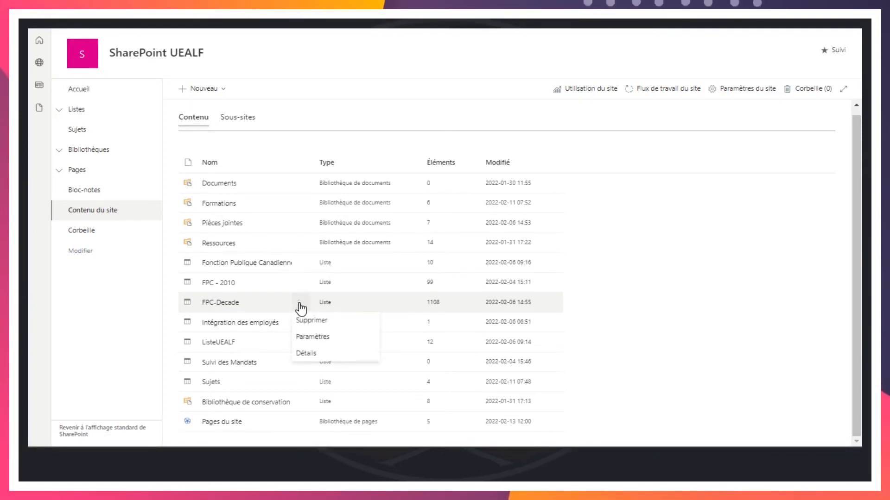
click(317, 340)
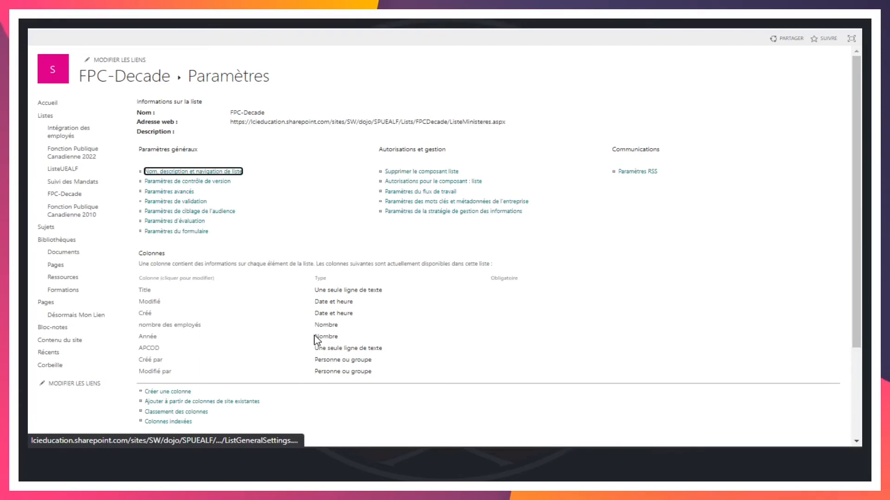
drag(179, 123, 143, 121)
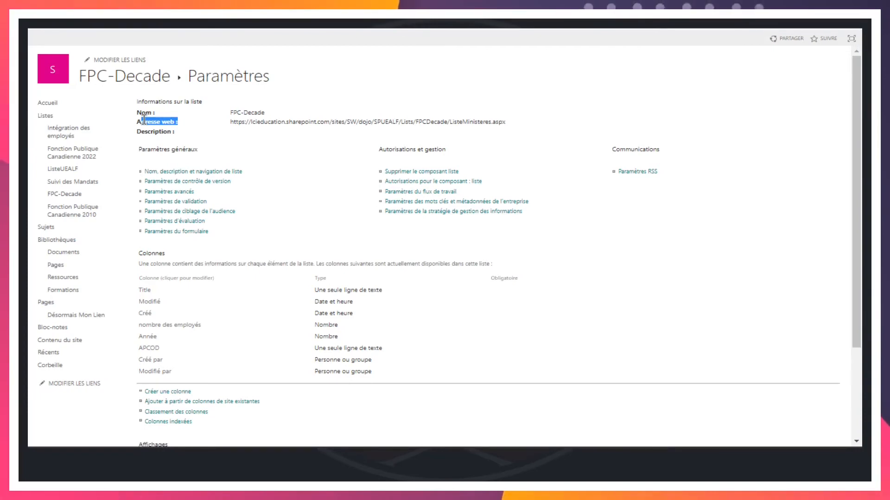
click(184, 126)
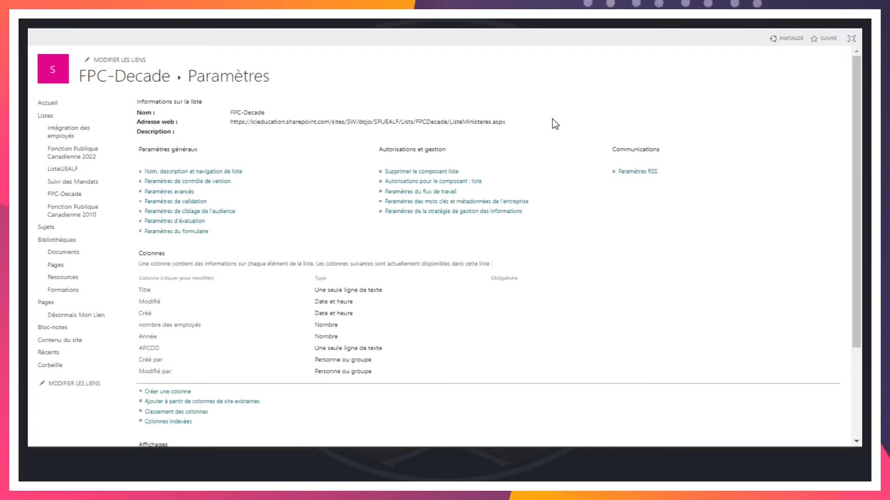
drag(506, 123, 444, 119)
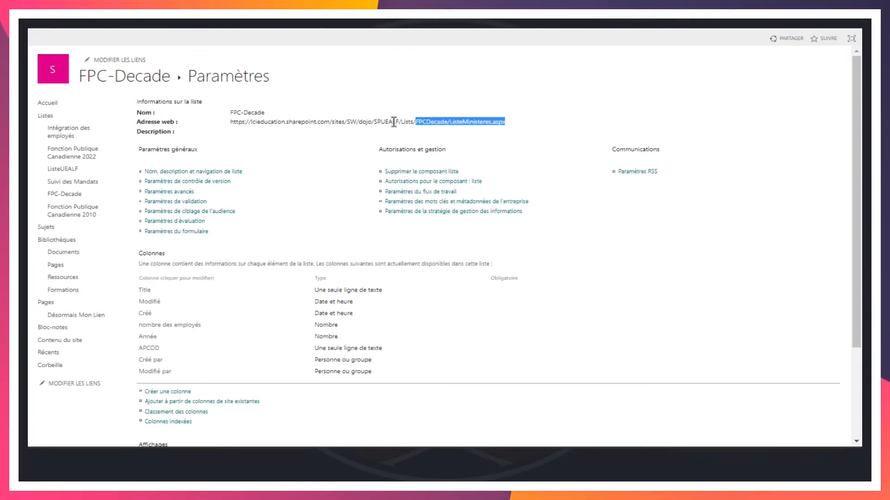
click(583, 123)
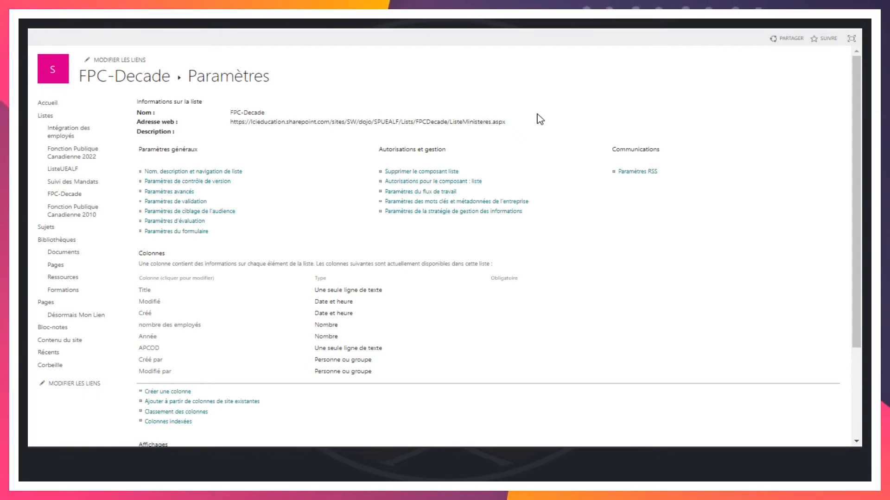
key(alt+Left)
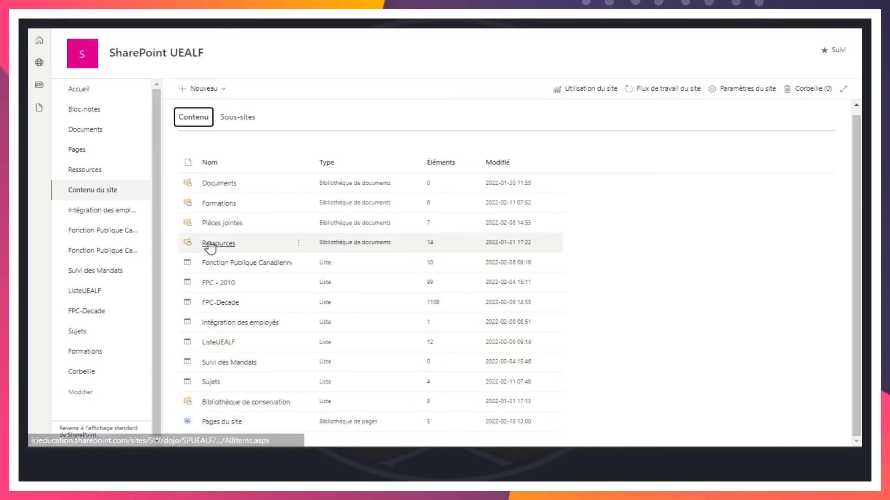
- View the settings of the Ressources library, examine its web address, and return to the site contents
click(299, 243)
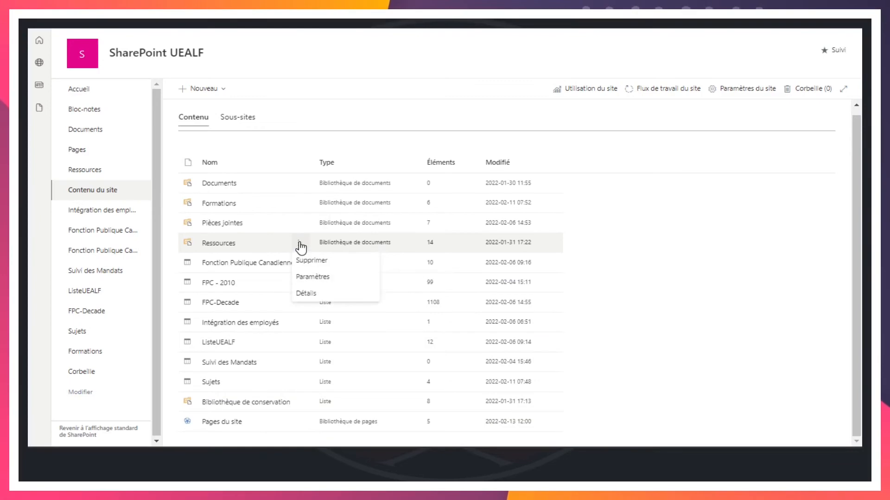
click(323, 279)
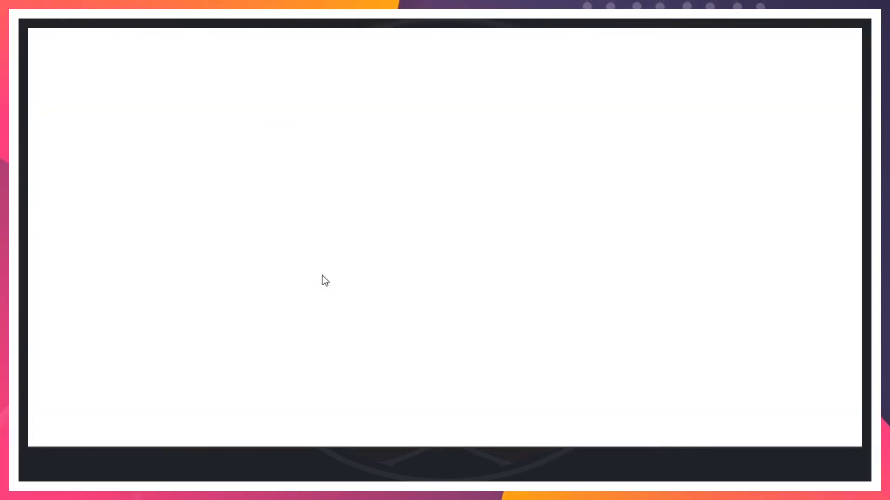
drag(134, 119, 186, 123)
click(231, 126)
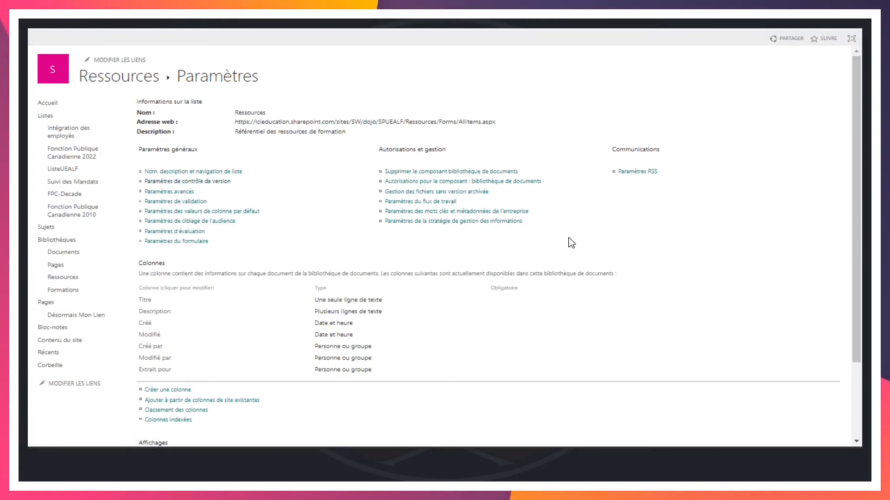
key(alt+Left)
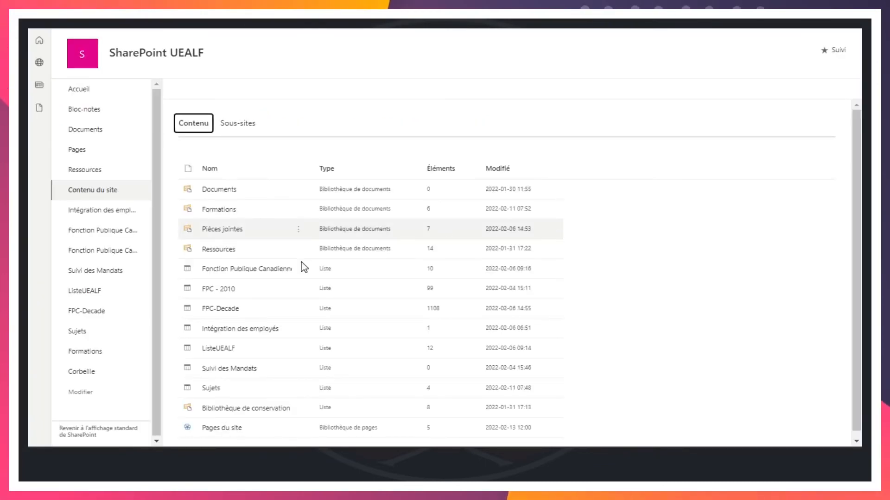
- Open the site's Pages du site library and copy the link to MaPageWiki.aspx
click(218, 423)
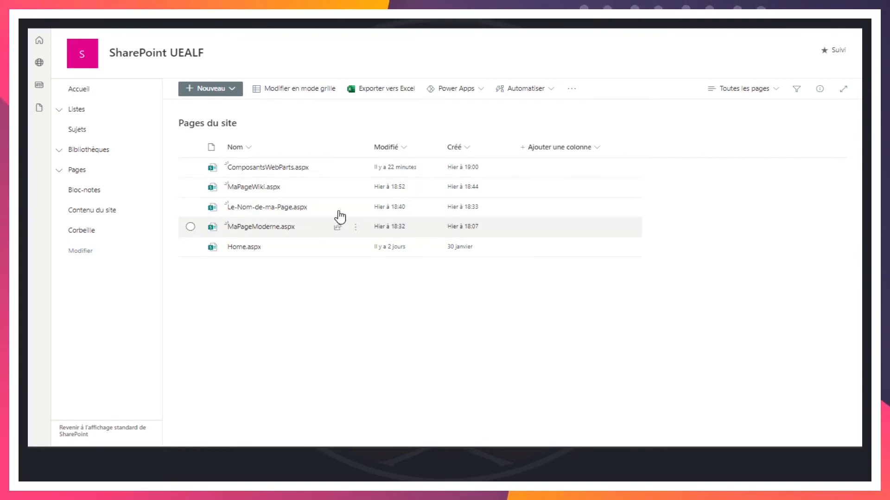
mouse_move(355, 191)
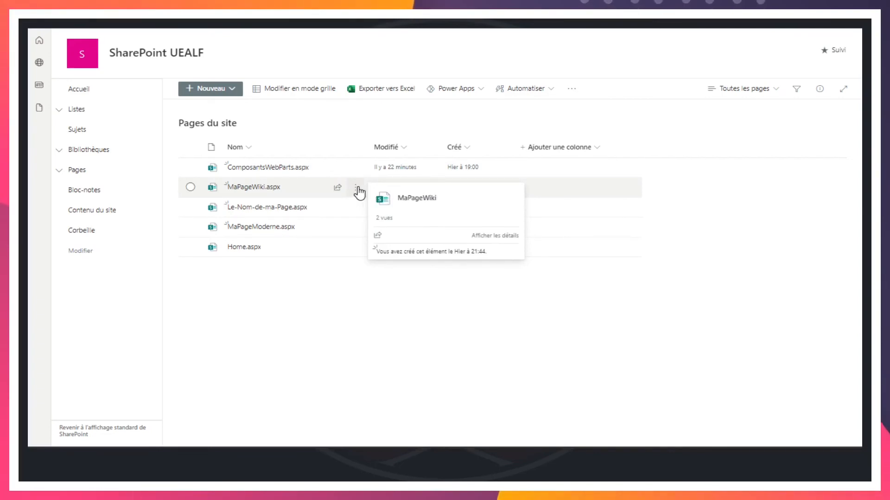
click(360, 192)
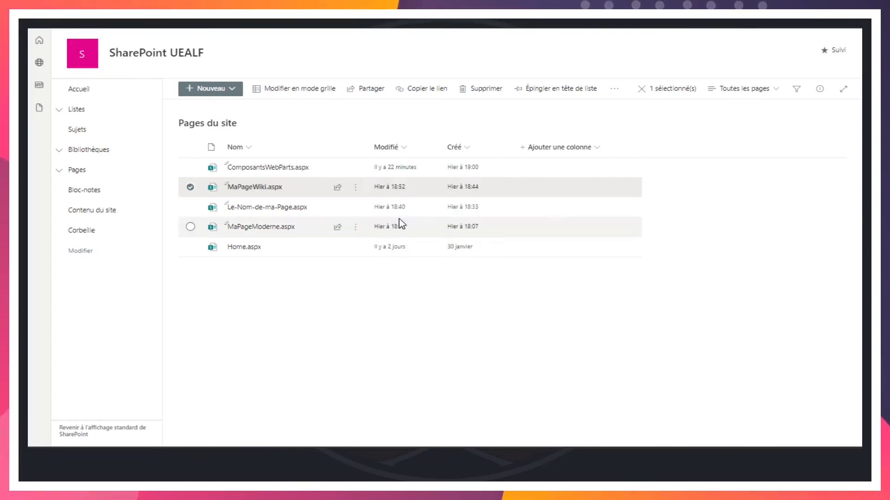
click(401, 223)
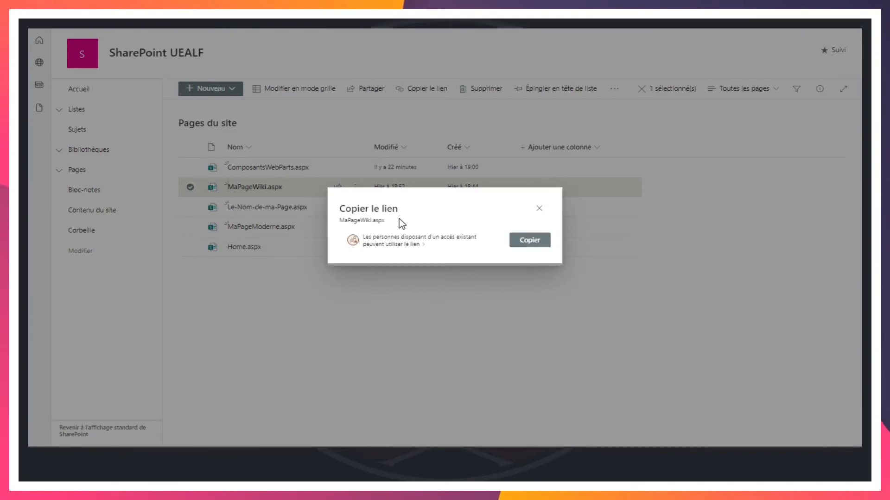
click(536, 244)
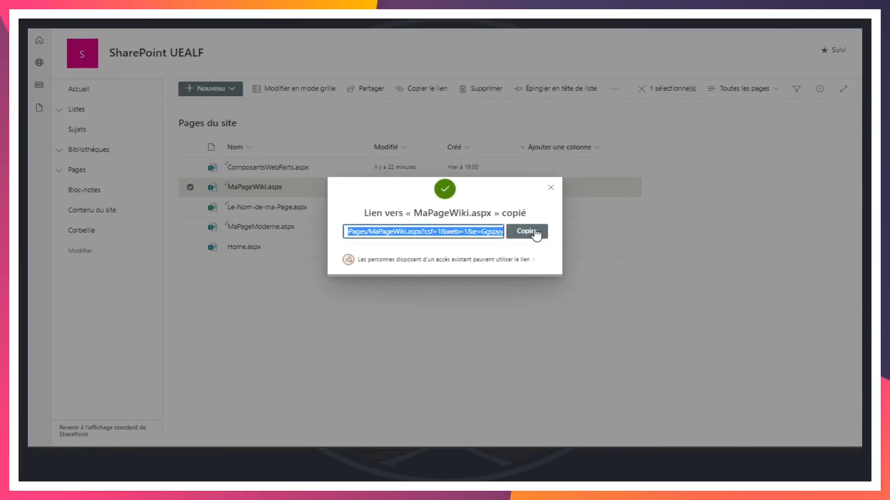
click(532, 235)
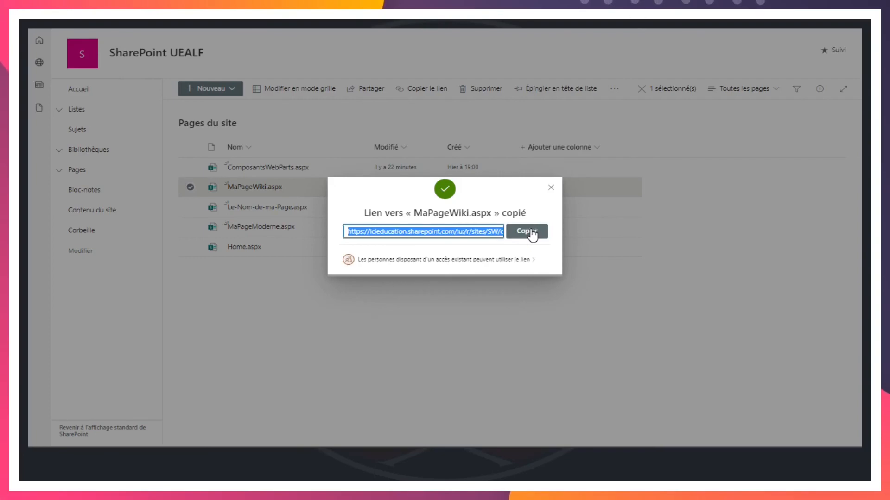
click(547, 189)
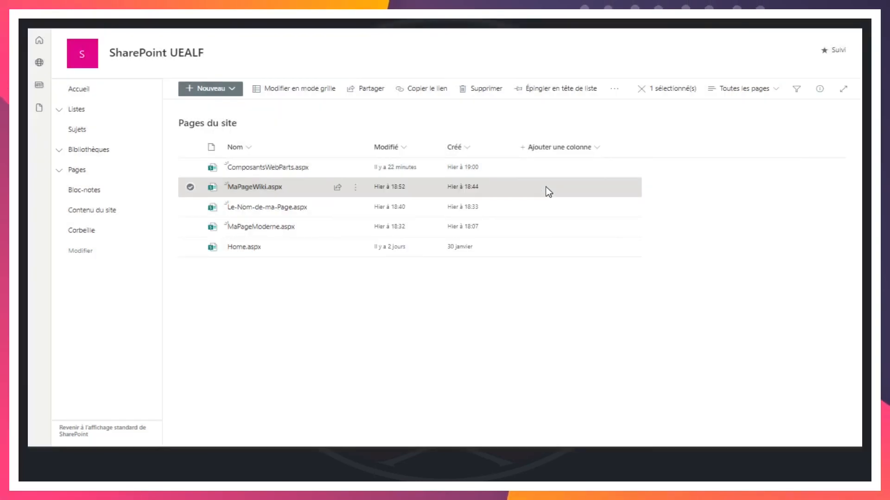
- In the site navigation, add a link named "Page Wiki" below Désormais Mon Lien under Pages, using the copied MaPageWiki.aspx address
click(88, 256)
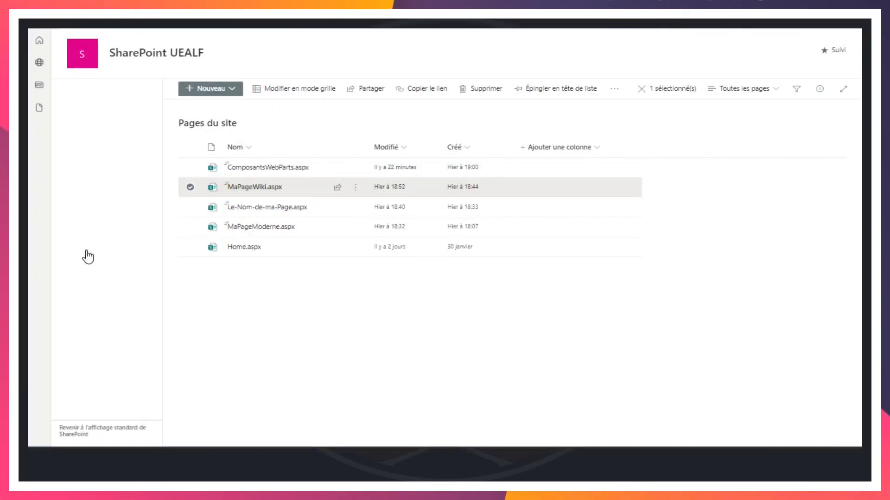
scroll(100, 324, down, 3)
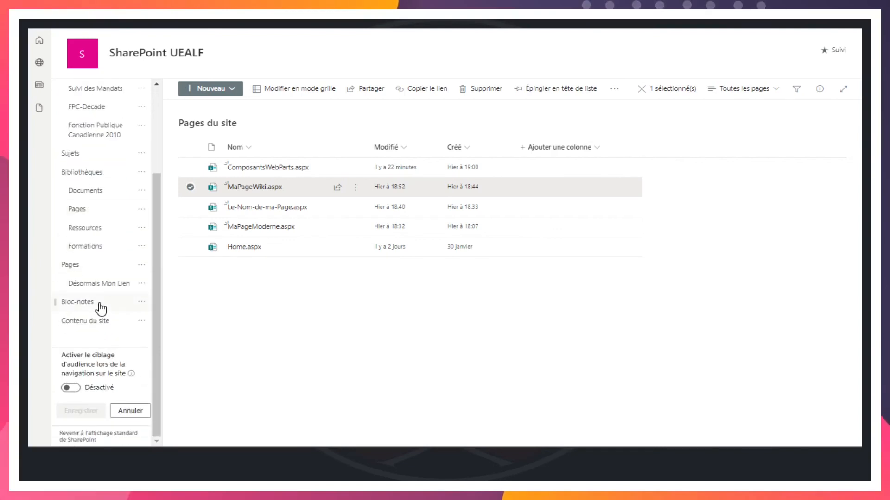
mouse_move(99, 297)
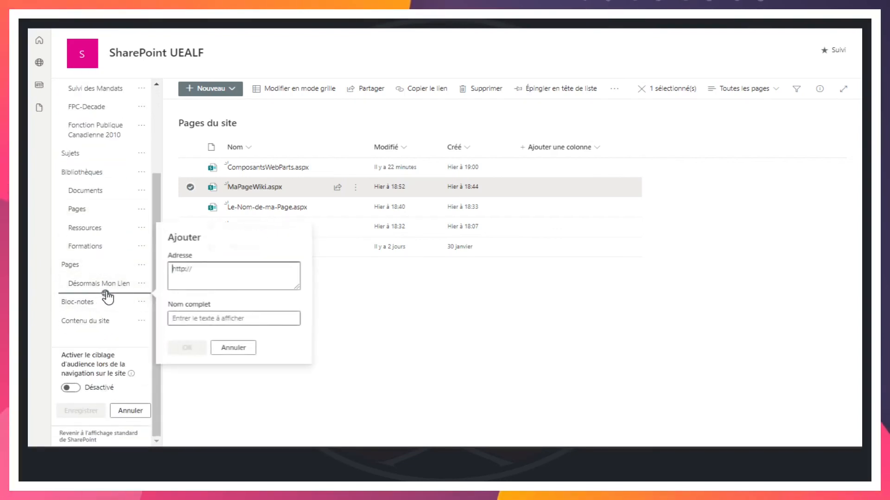
click(247, 272)
key(ctrl+a)
key(ctrl+v)
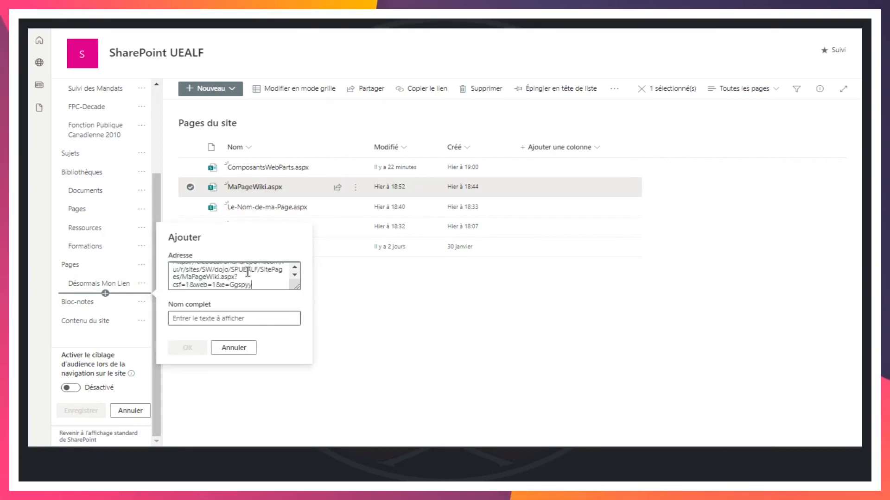
click(234, 317)
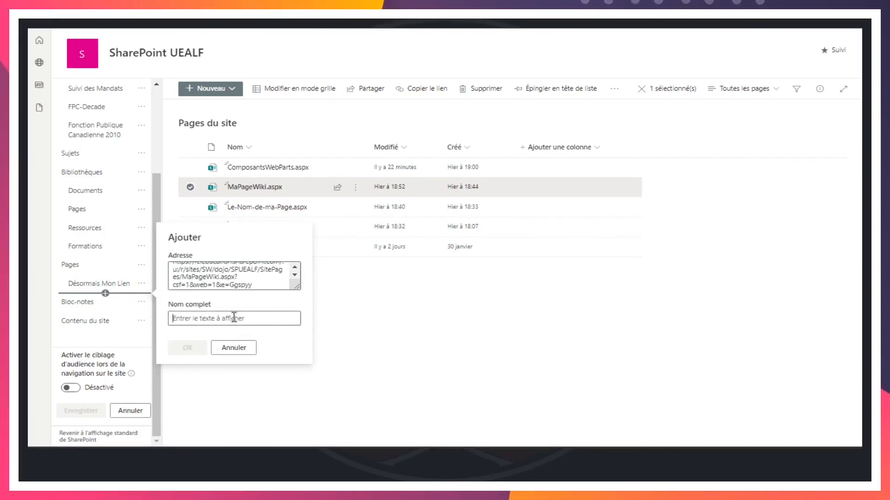
text(Page Wiki)
click(185, 347)
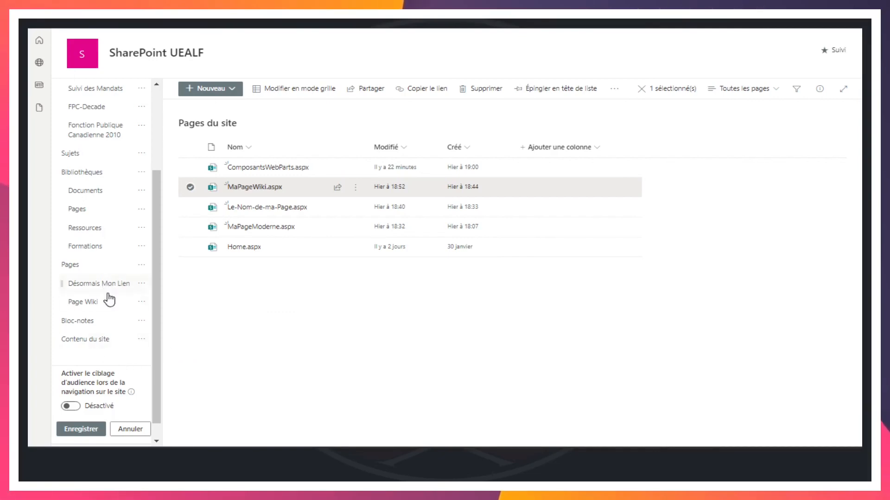
- Save the site navigation and open the Page Wiki link under Pages
click(87, 430)
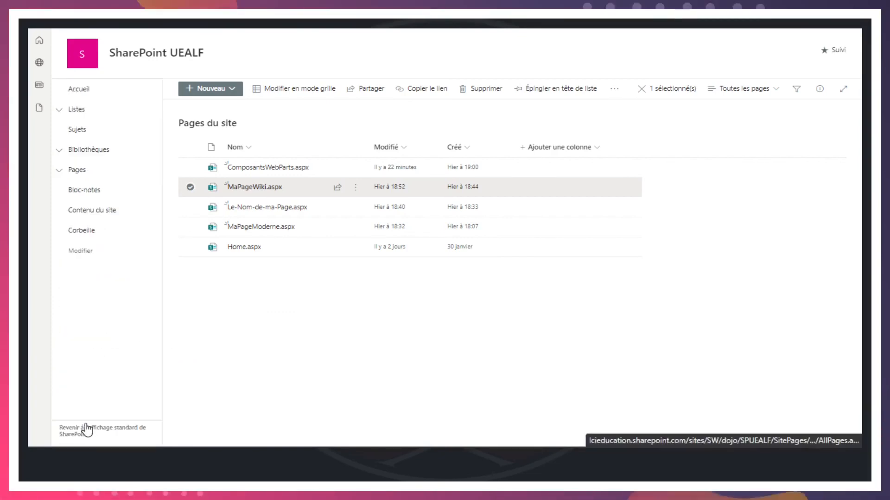
click(58, 170)
click(90, 210)
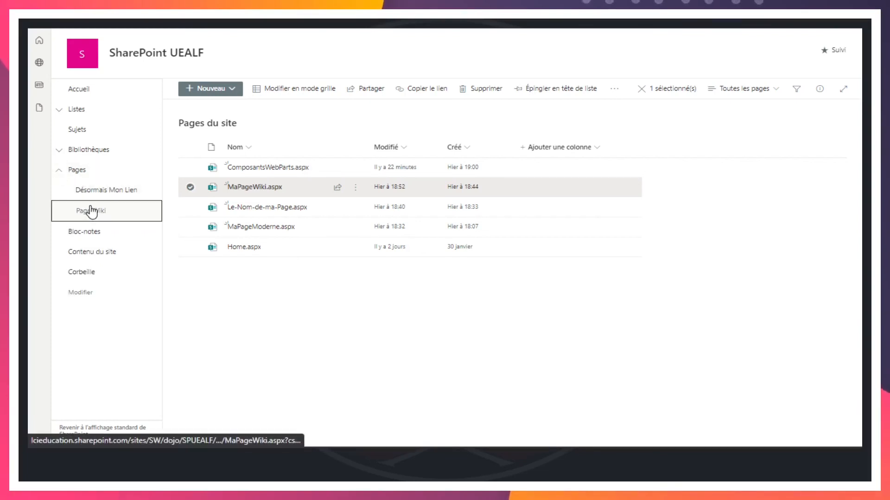